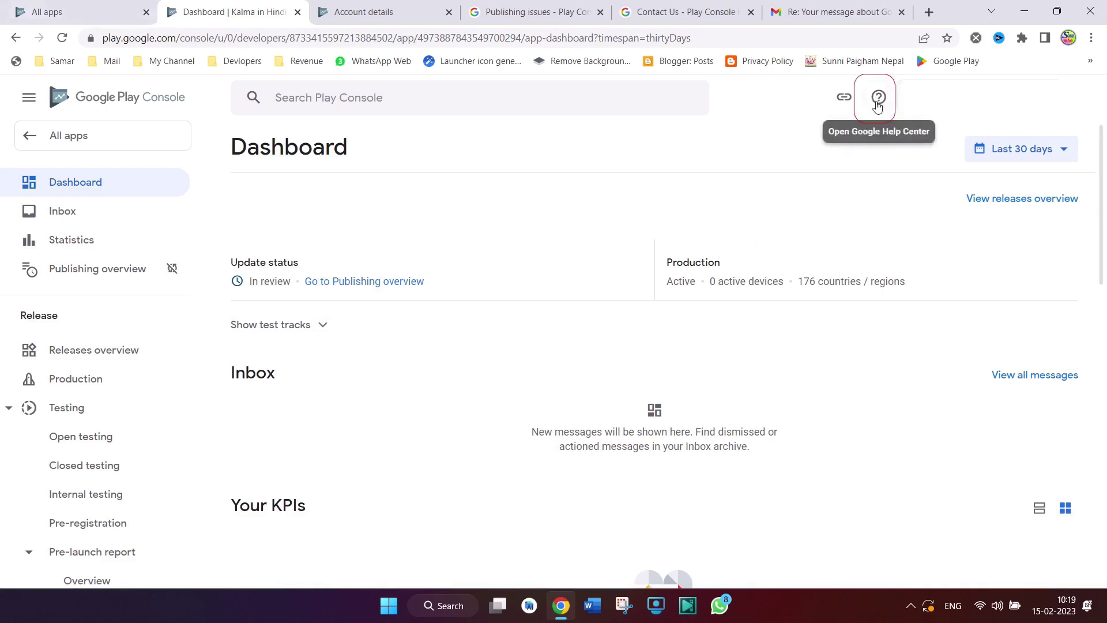
# Open the Contact Us form from the Publishing issues article in Play Console Help.
pyautogui.hotkey('ctrl', '4')
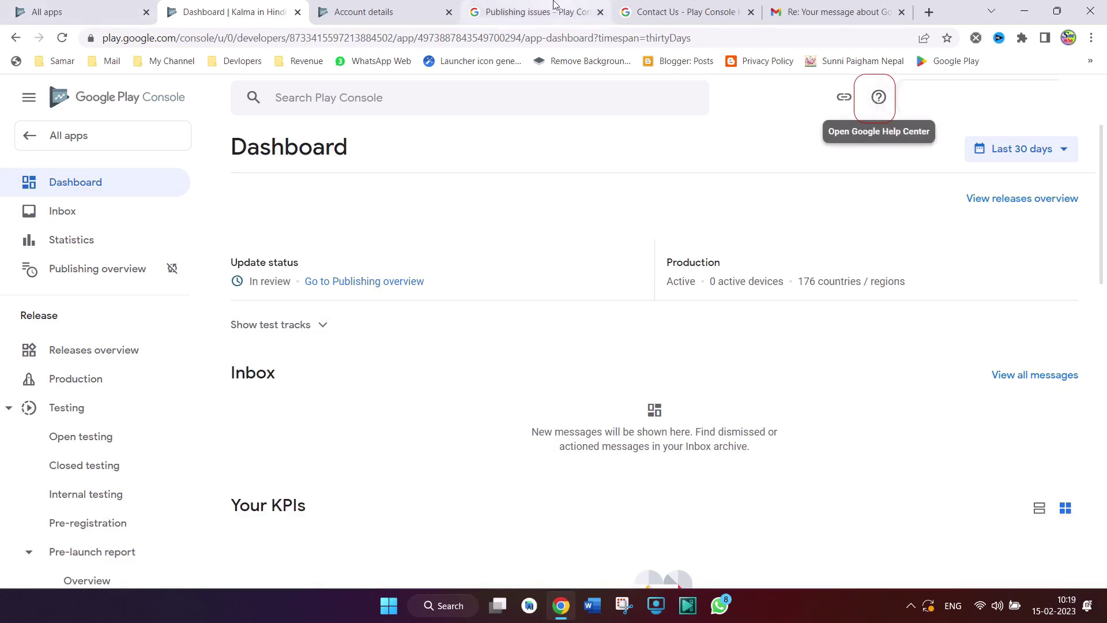
pyautogui.scroll(-8, 462, 339)
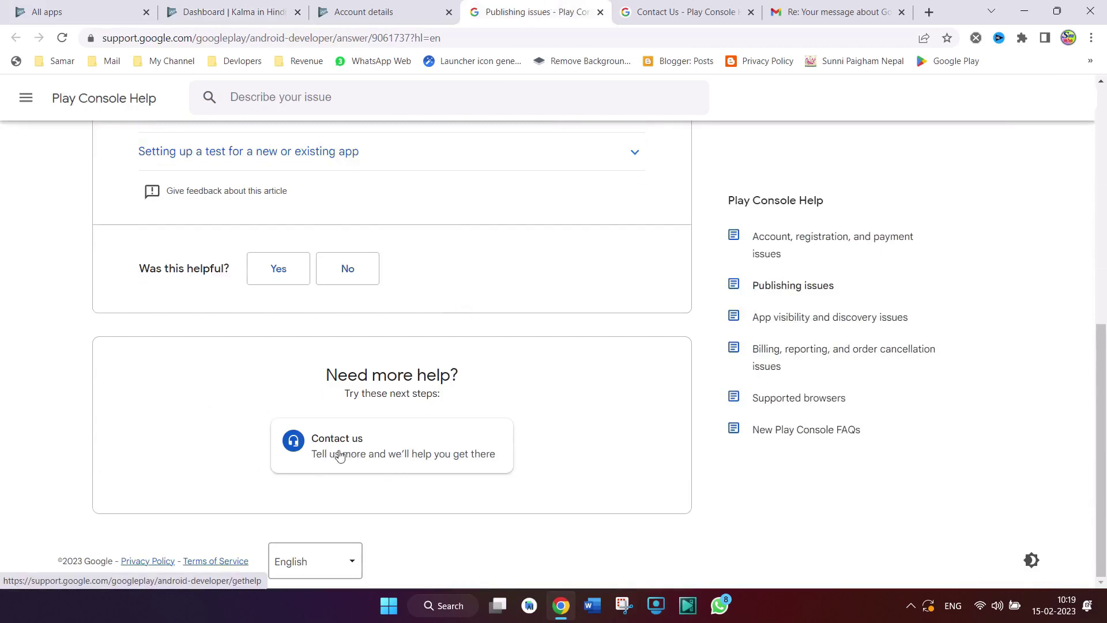
pyautogui.click(339, 457)
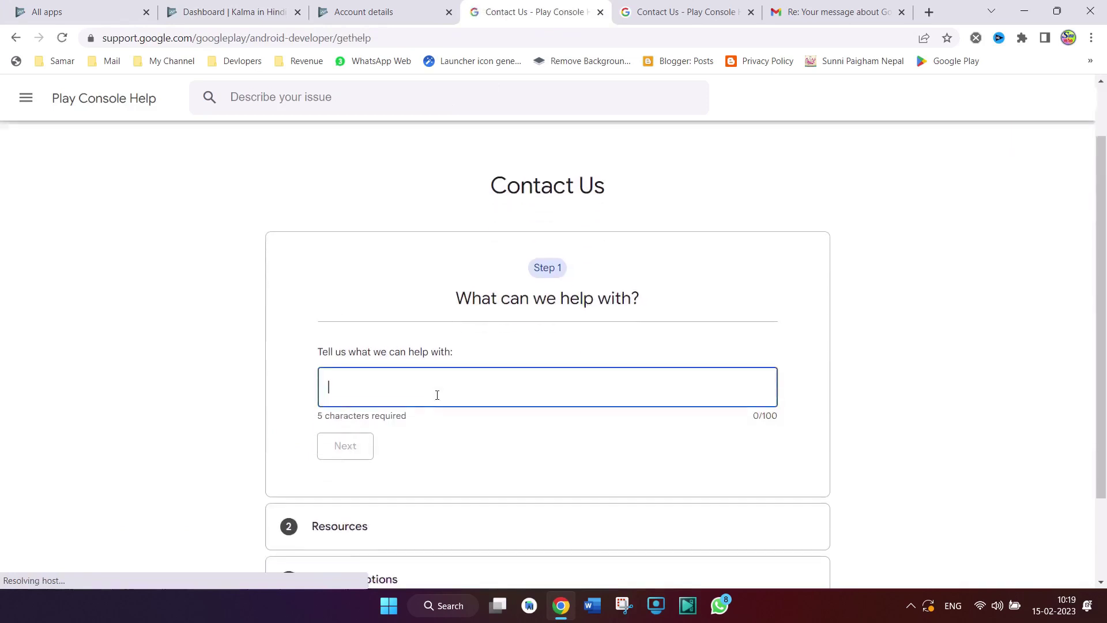
# Submit "I have submitted a new app on Google Play Console on 6th February but still it is not live" as the help request.
pyautogui.scroll(-1, 529, 366)
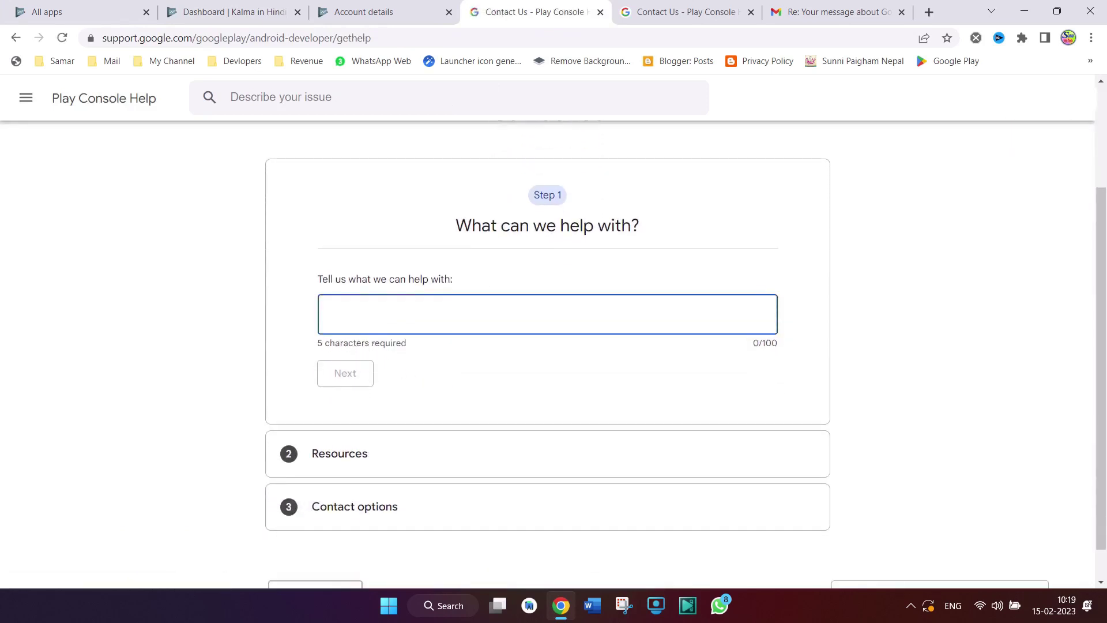
pyautogui.write('I have su')
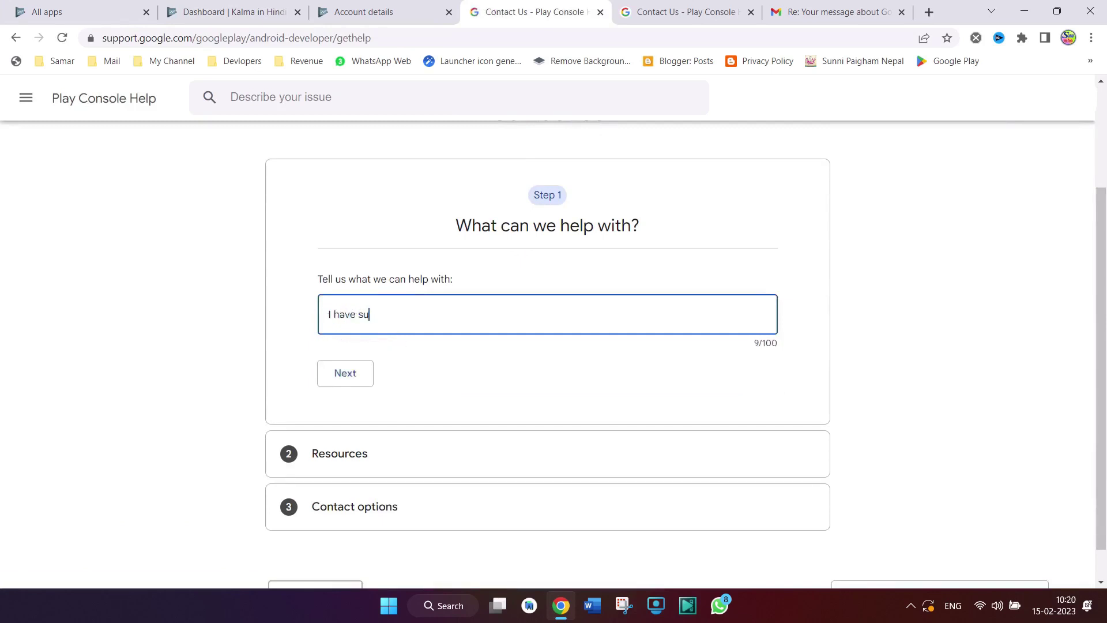
pyautogui.write('bmitted a new app on Goo')
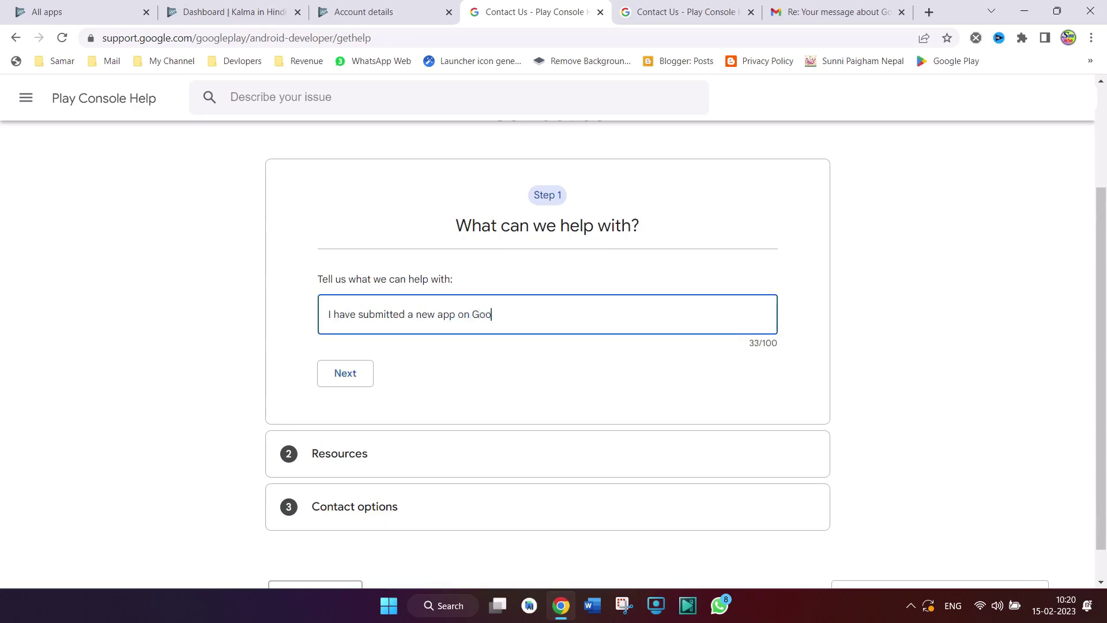
pyautogui.write('gle Play Console on 6th')
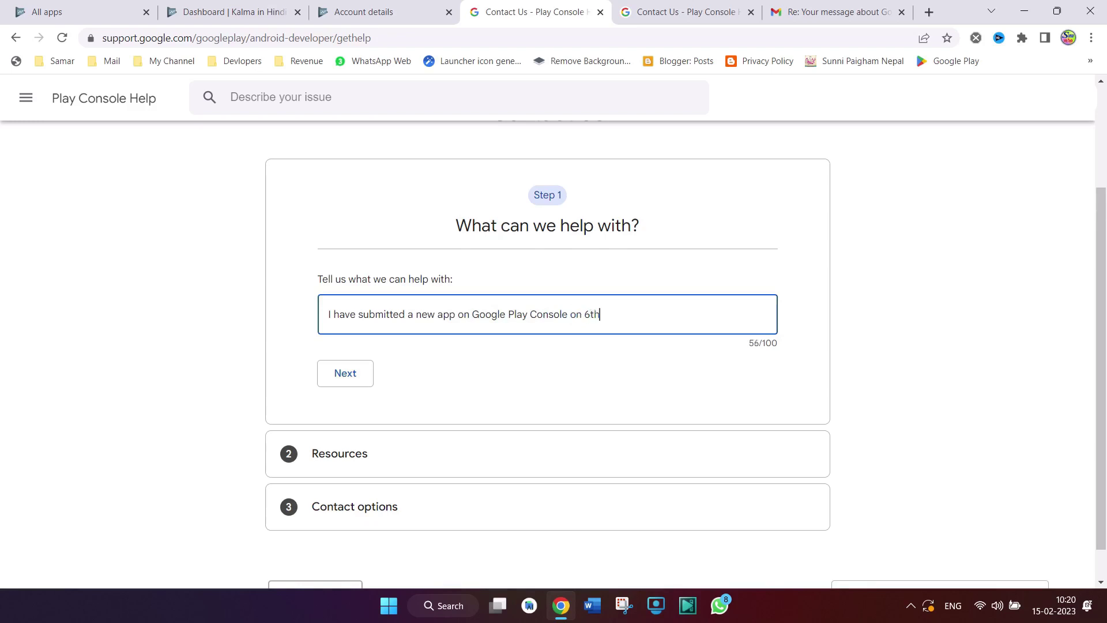
pyautogui.write(' February but siill it i')
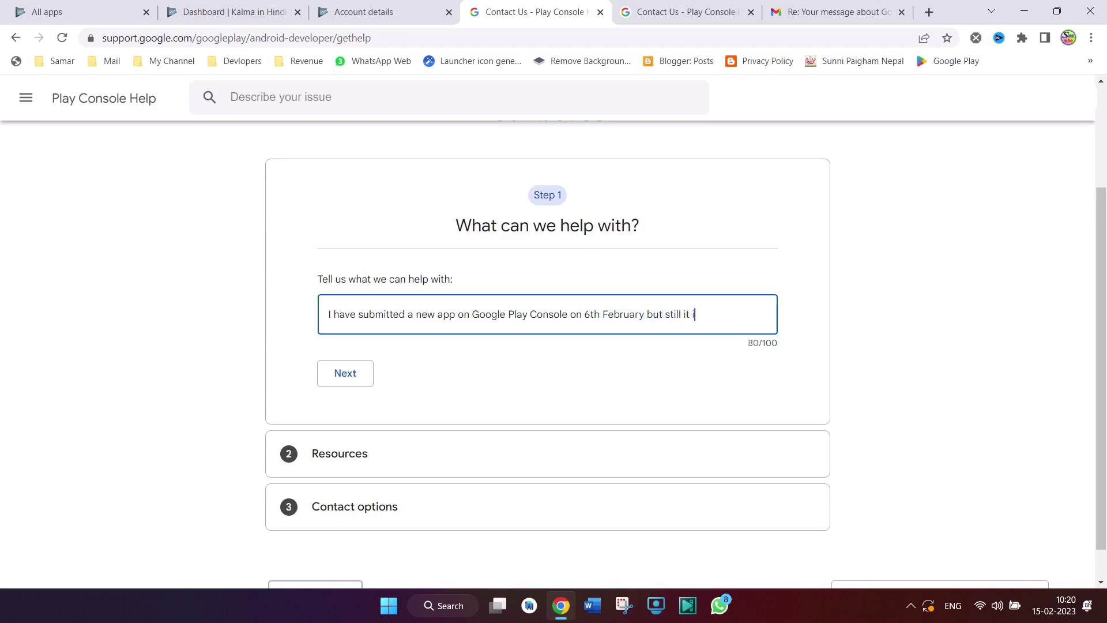
pyautogui.write('s not live')
pyautogui.click(343, 381)
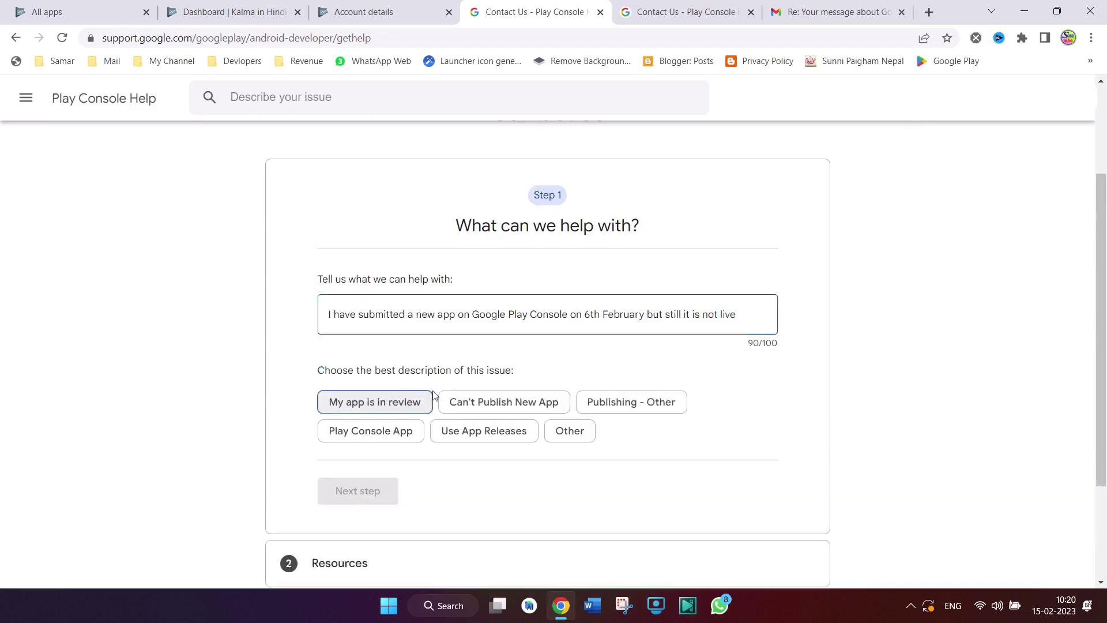
# Classify the issue as "My app is in review" and continue through the resources to contact support by Email.
pyautogui.scroll(-3, 321, 400)
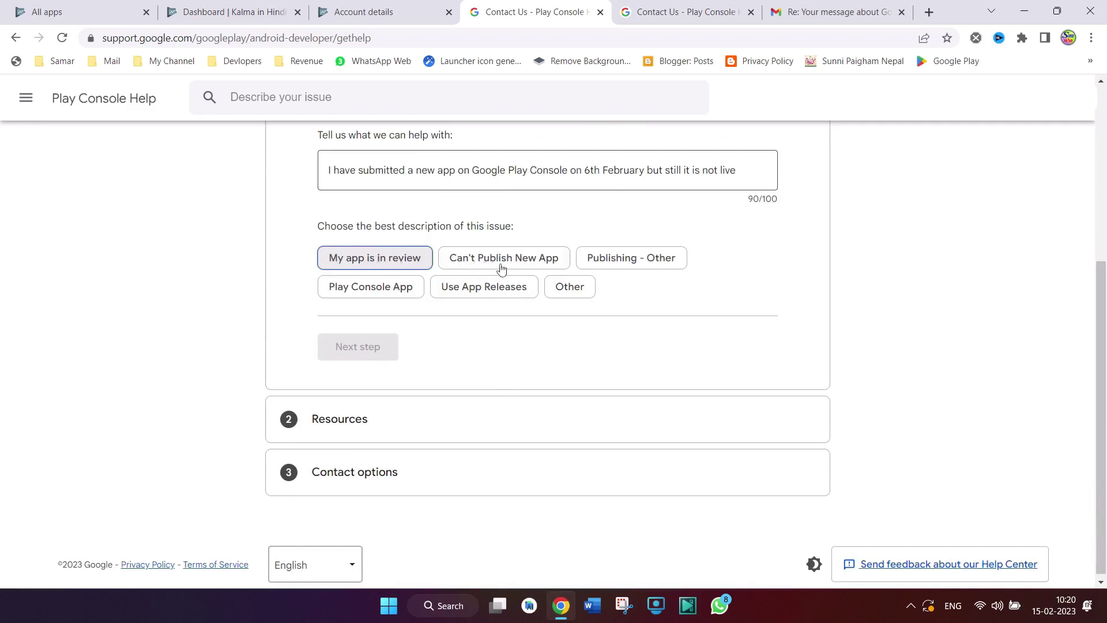
pyautogui.click(362, 263)
pyautogui.click(365, 347)
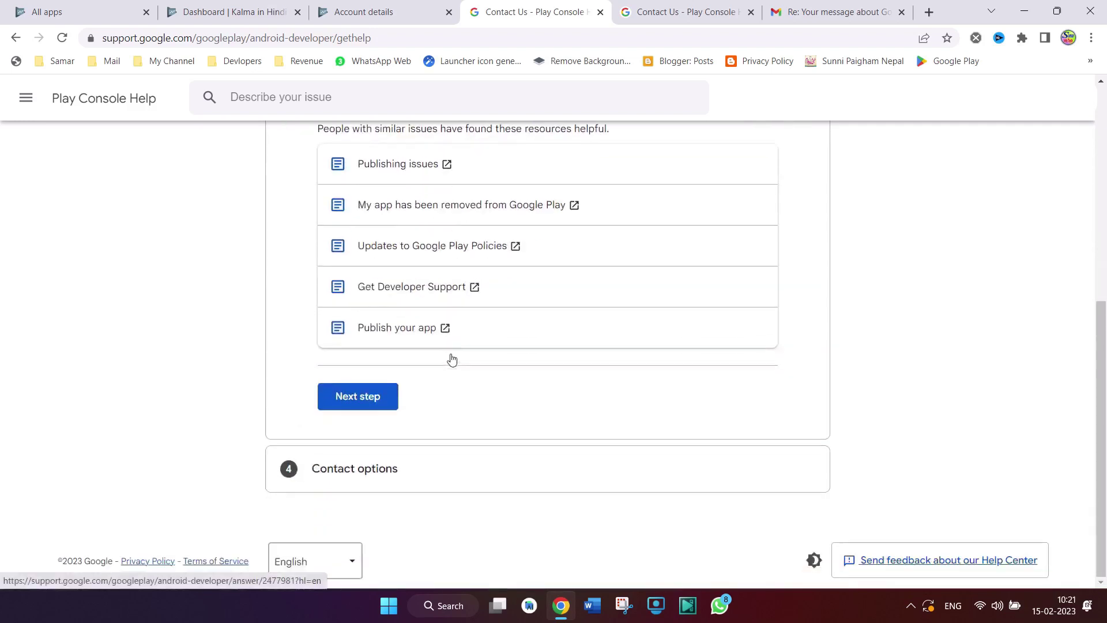
pyautogui.click(362, 402)
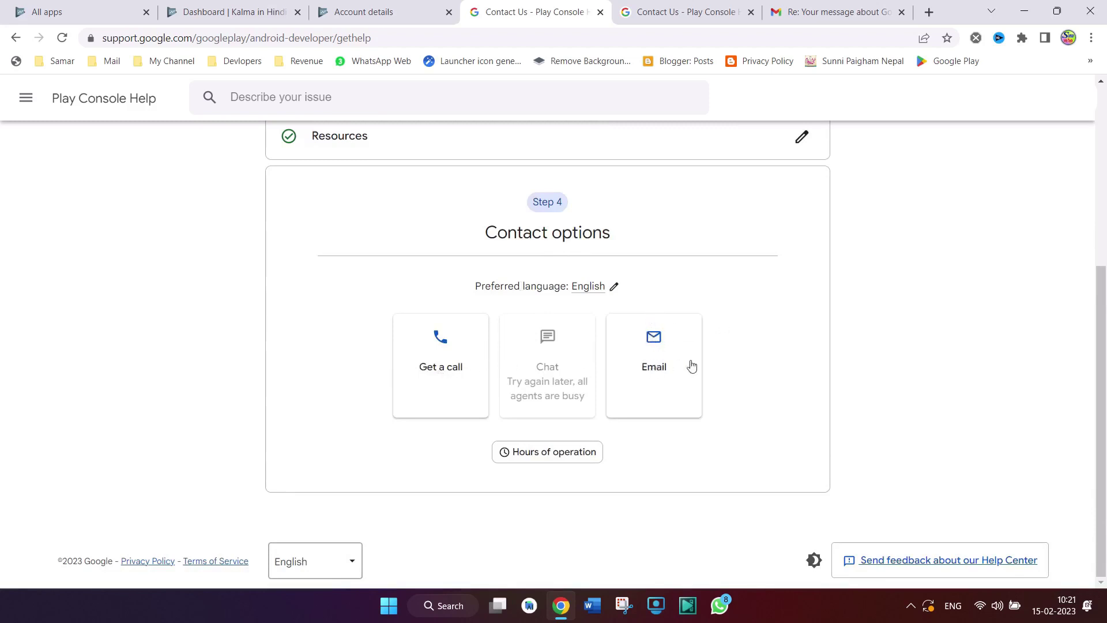
pyautogui.click(655, 359)
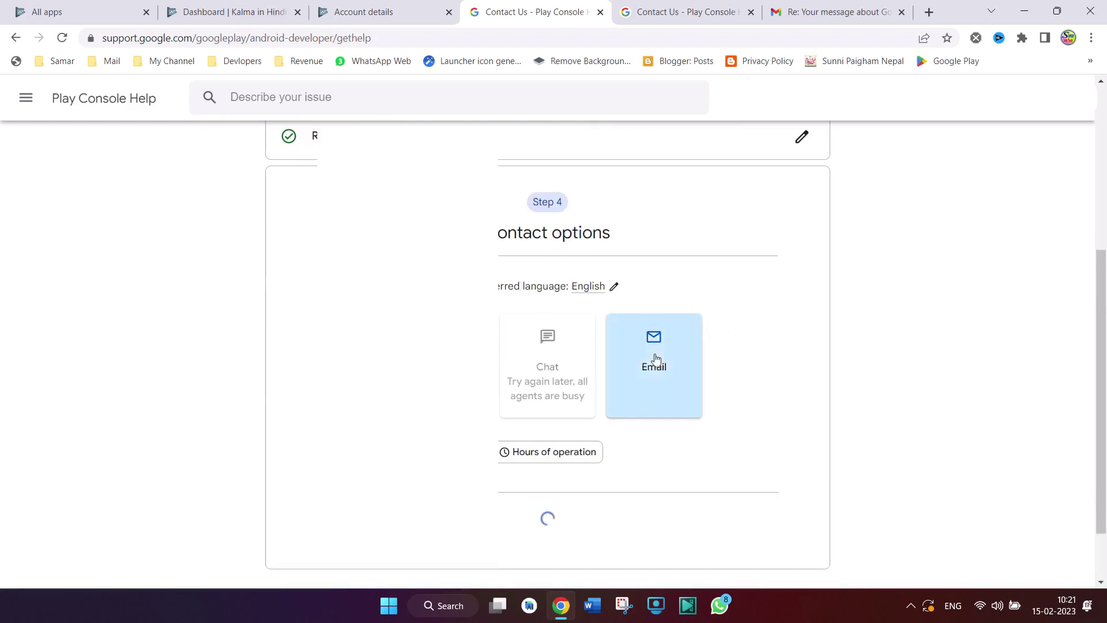
# Fill in the developer name on the email support form.
pyautogui.scroll(-1, 515, 385)
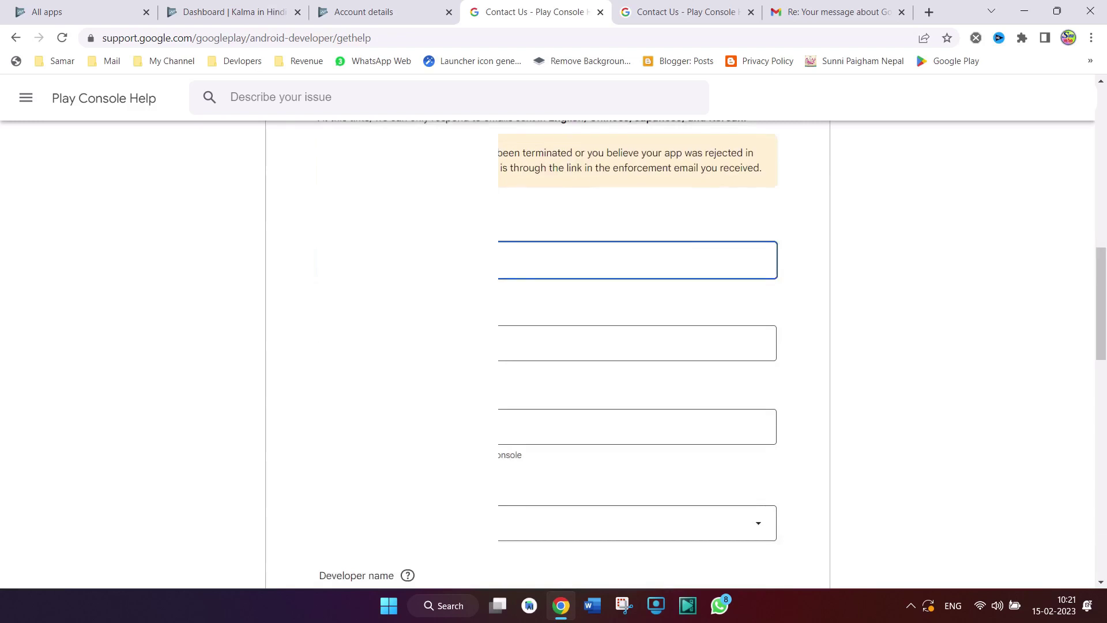
pyautogui.scroll(-3, 311, 211)
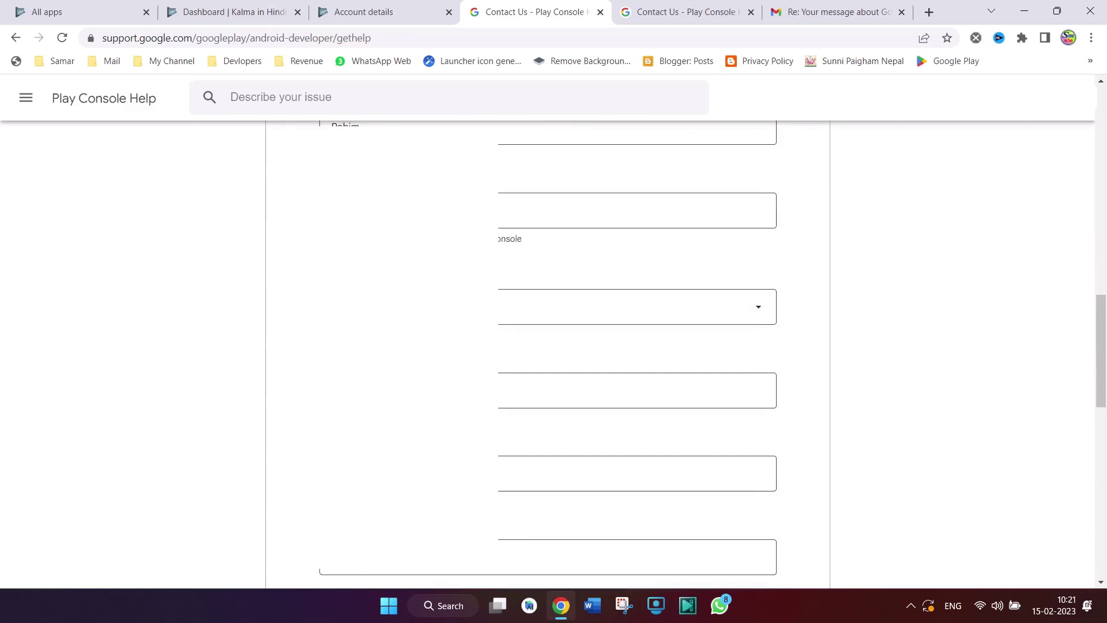
pyautogui.scroll(-10, 429, 346)
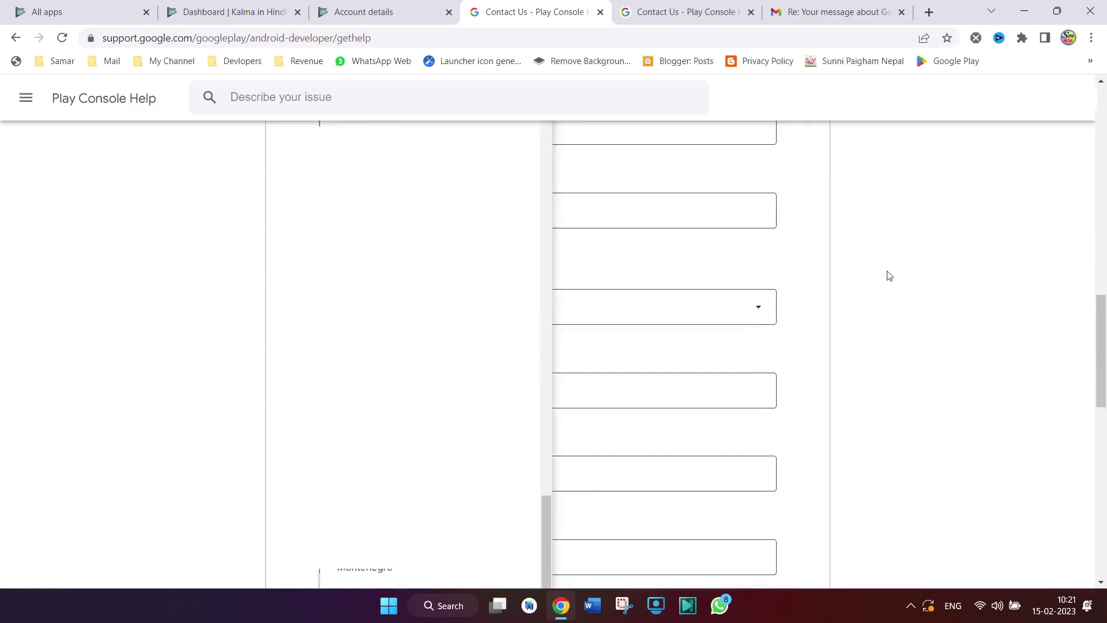
pyautogui.scroll(-1, 732, 273)
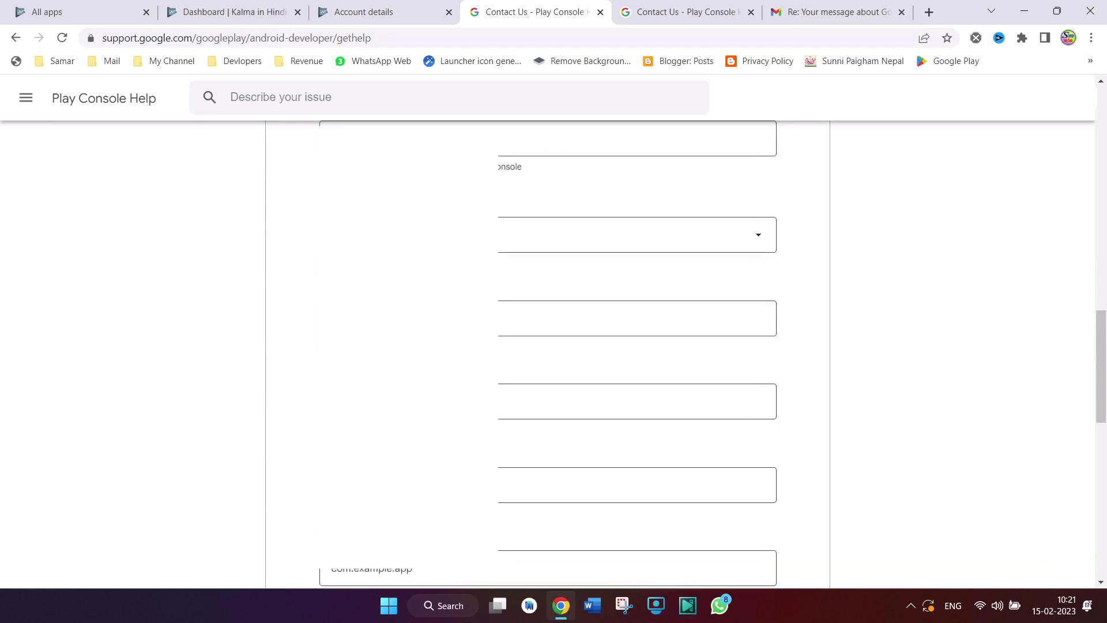
pyautogui.click(634, 318)
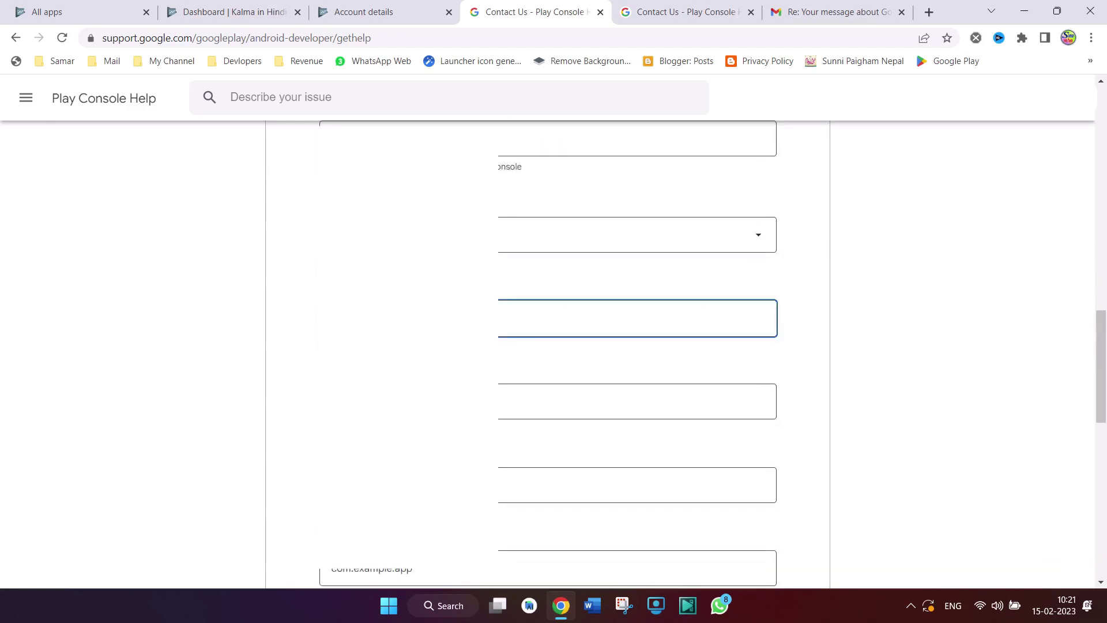
pyautogui.scroll(-2, 634, 346)
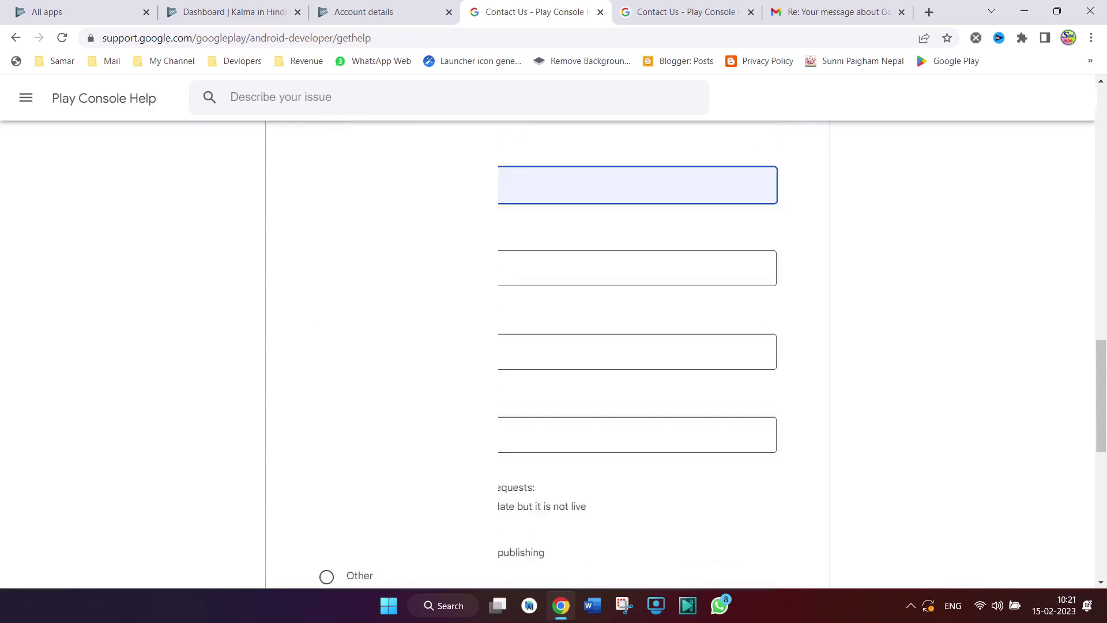
# Check where the developer account ID is found in the Play Console account details.
pyautogui.click(634, 257)
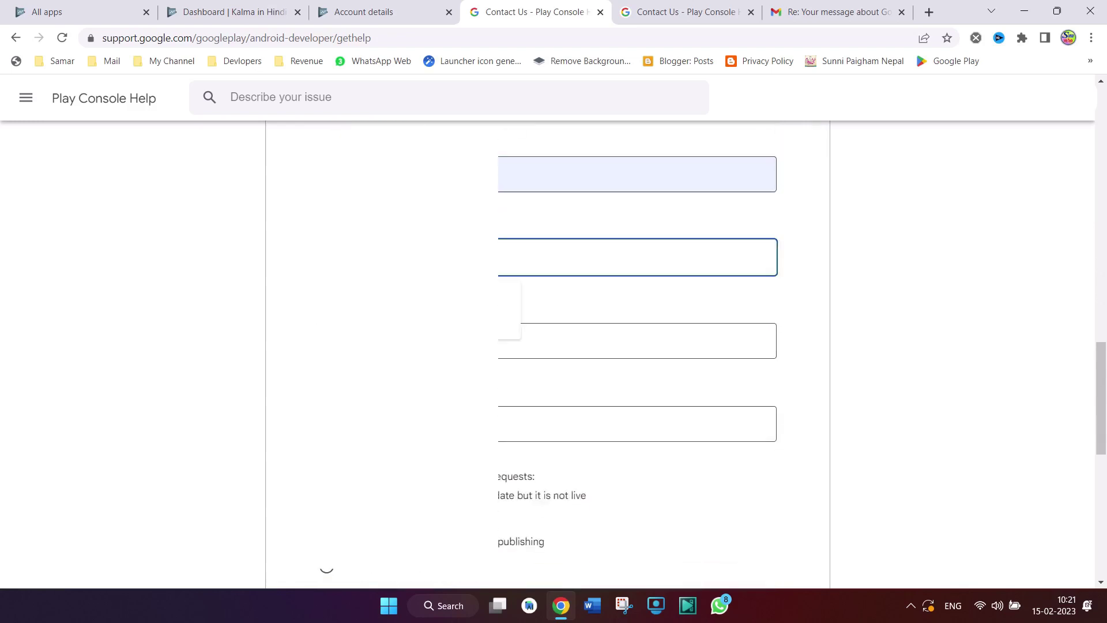
pyautogui.click(298, 215)
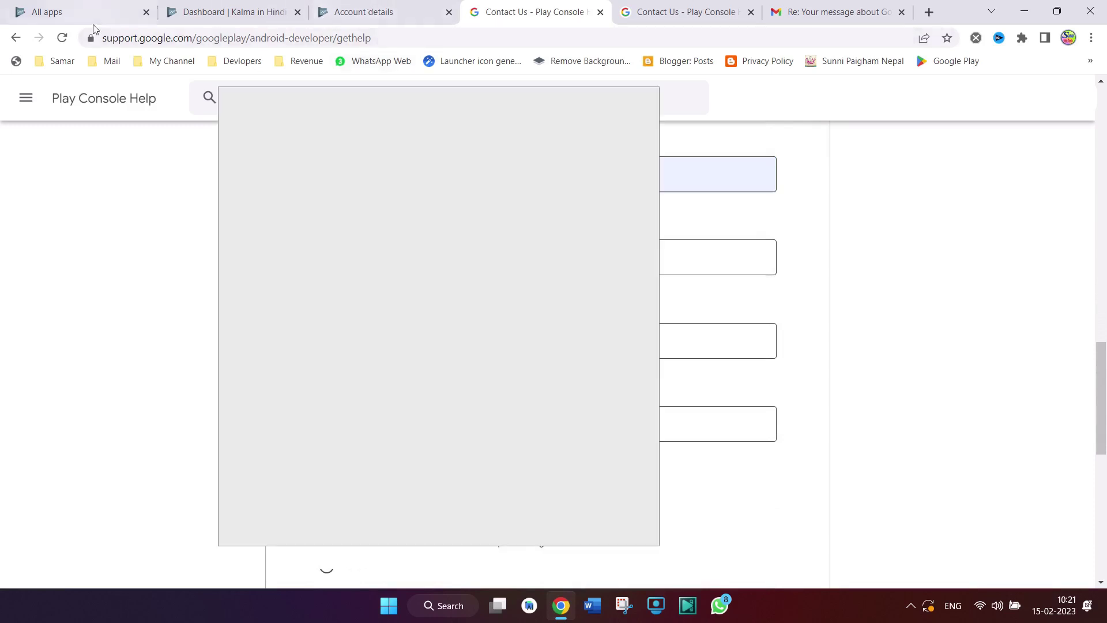
pyautogui.click(92, 18)
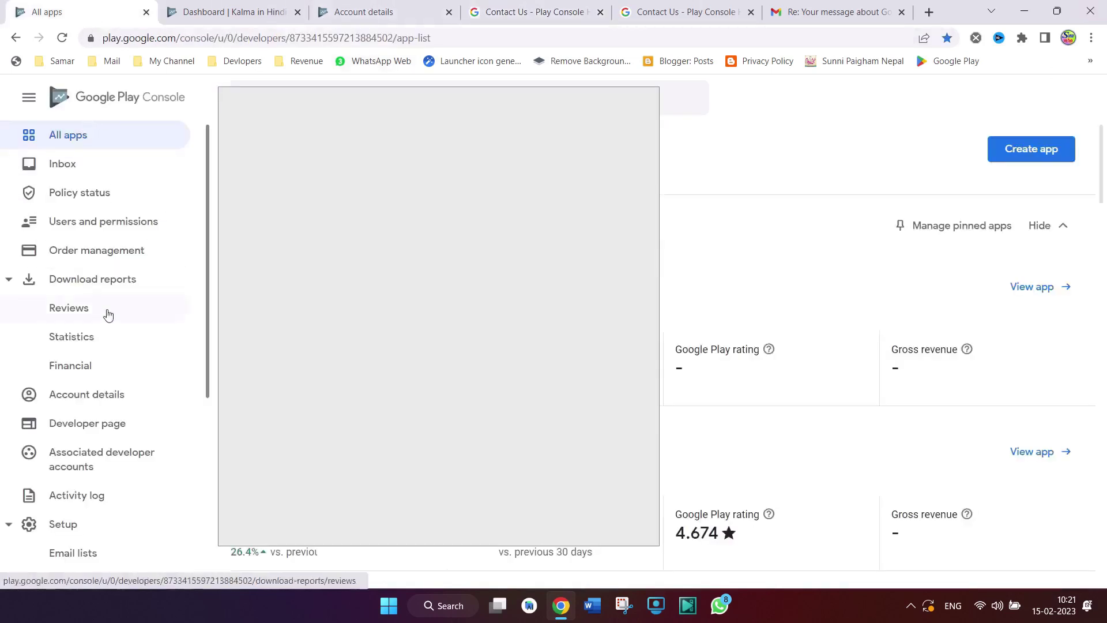
pyautogui.scroll(-1, 96, 385)
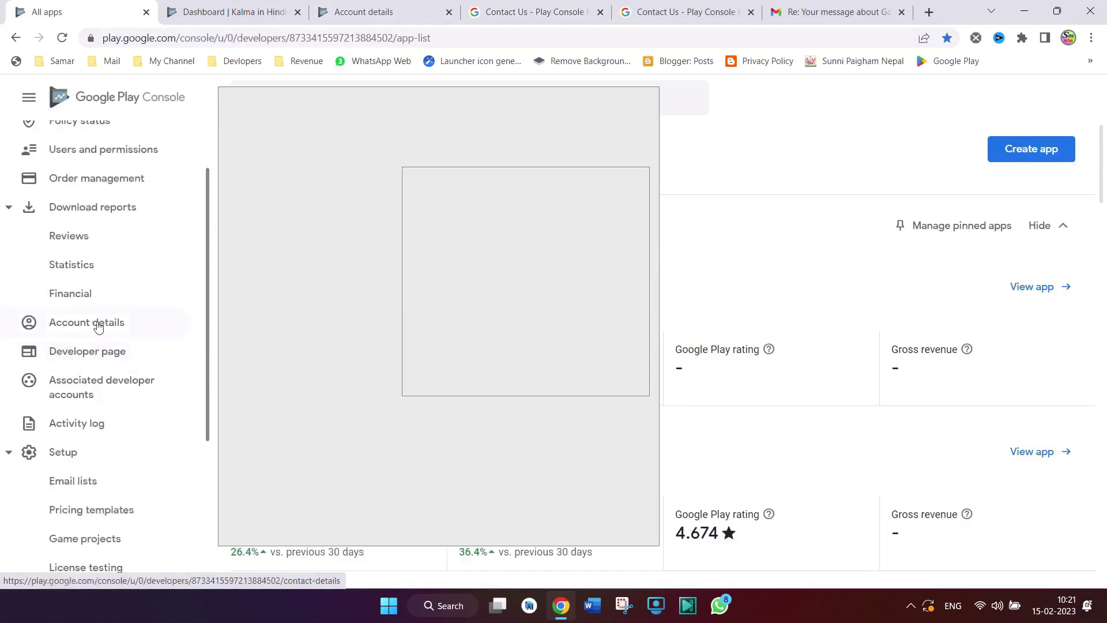
pyautogui.click(390, 8)
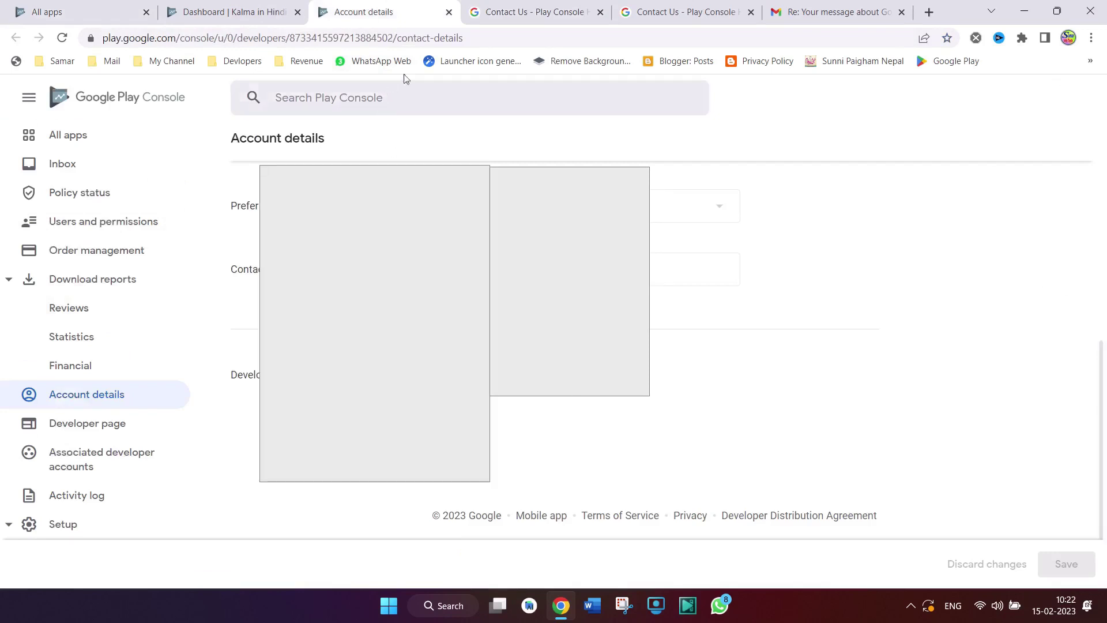
# Return to the support form and fill in the developer account ID.
pyautogui.click(542, 11)
pyautogui.click(577, 340)
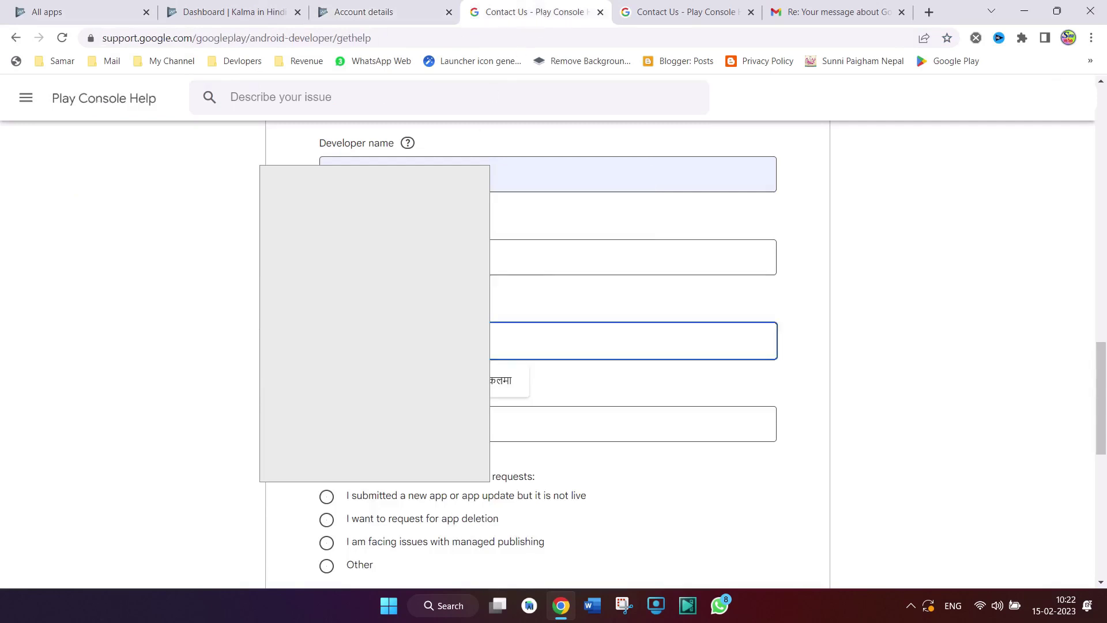
pyautogui.click(577, 256)
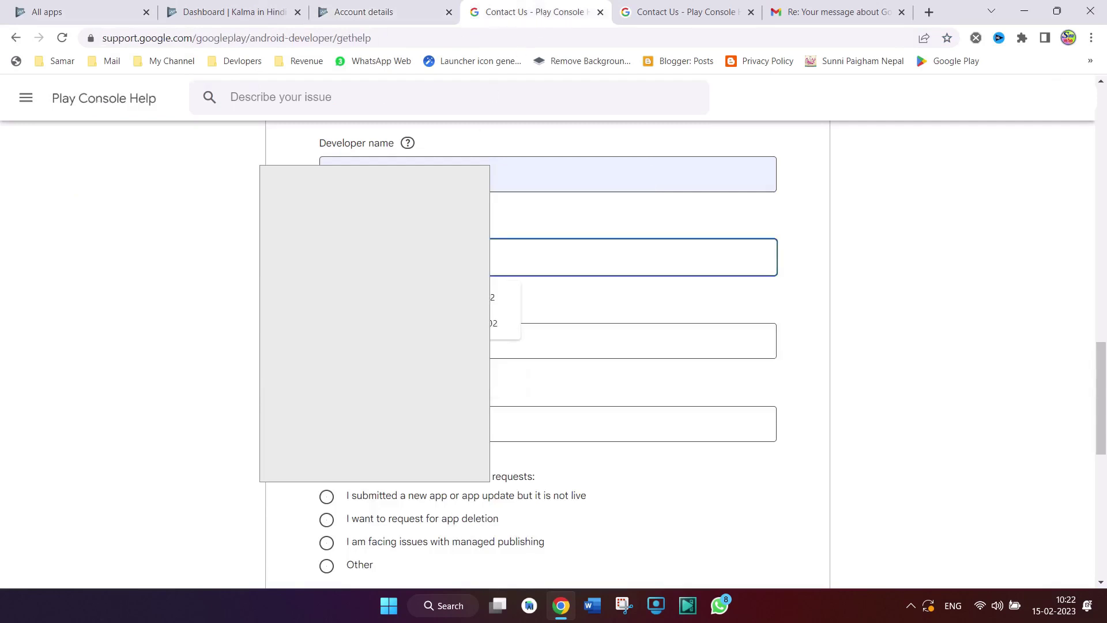
# Copy the app's name from its Play Console dashboard and enter it as the app name on the support form.
pyautogui.click(577, 340)
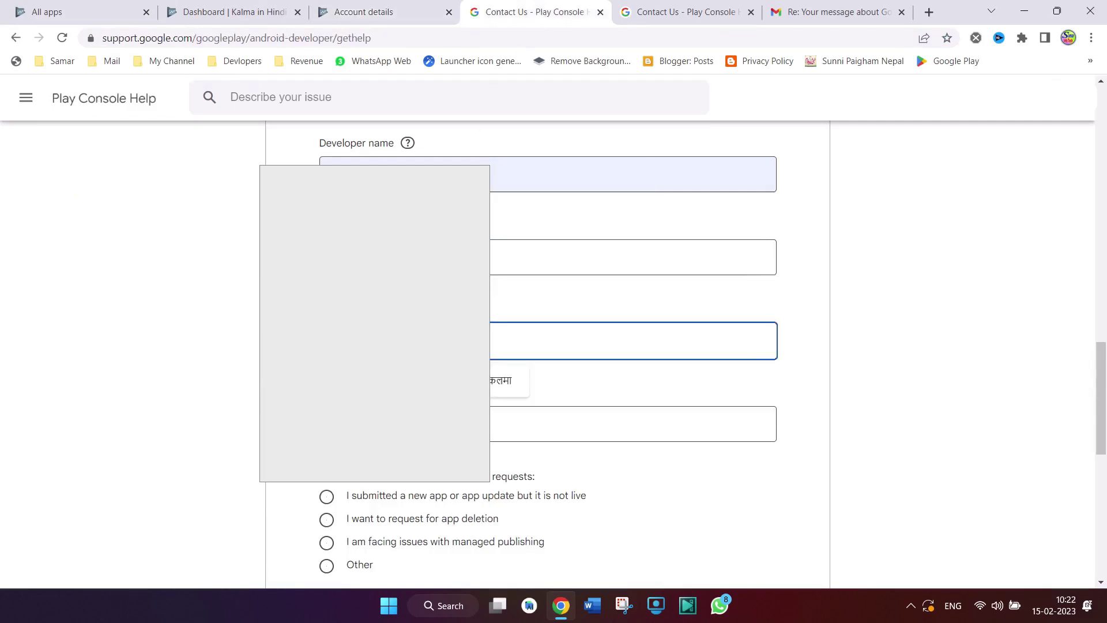
pyautogui.click(224, 12)
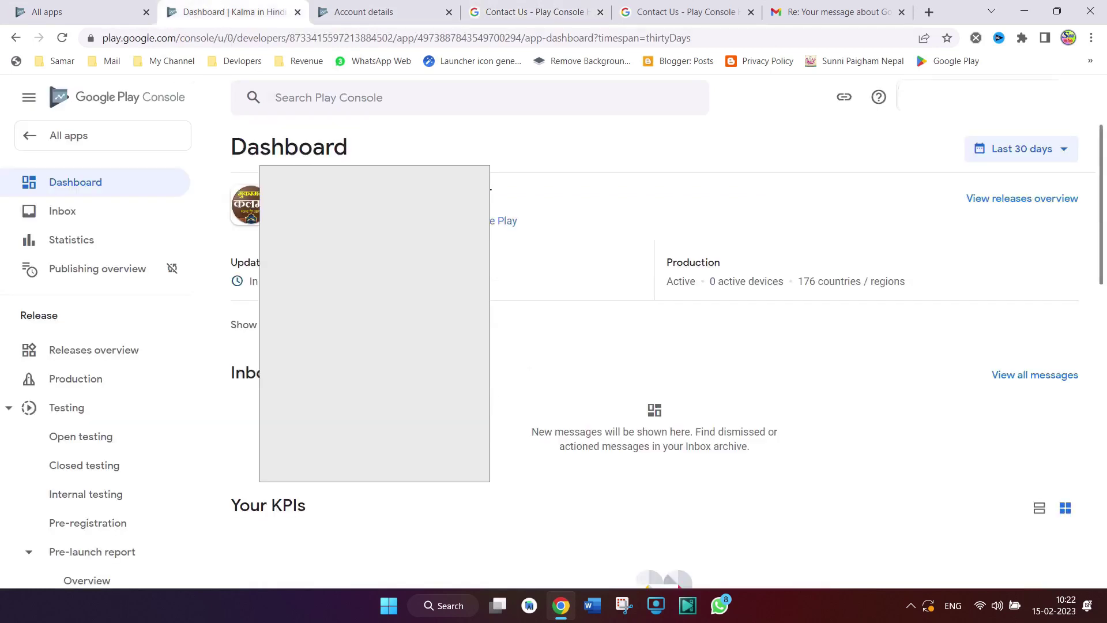
pyautogui.moveTo(511, 195); pyautogui.dragTo(491, 195)
pyautogui.rightClick(490, 193)
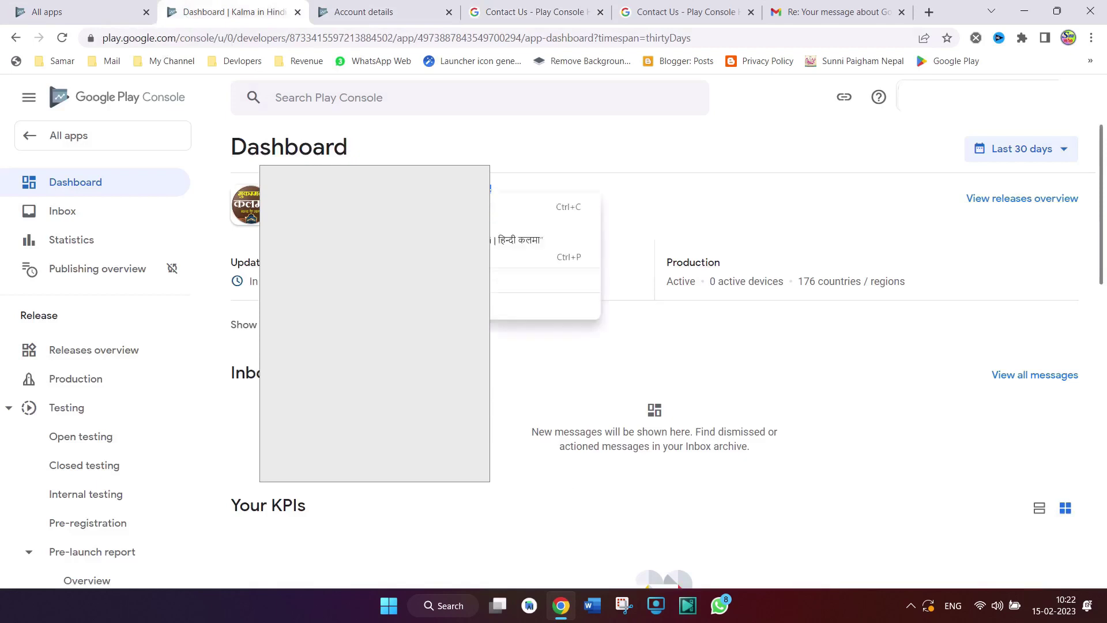
pyautogui.click(548, 206)
pyautogui.click(515, 13)
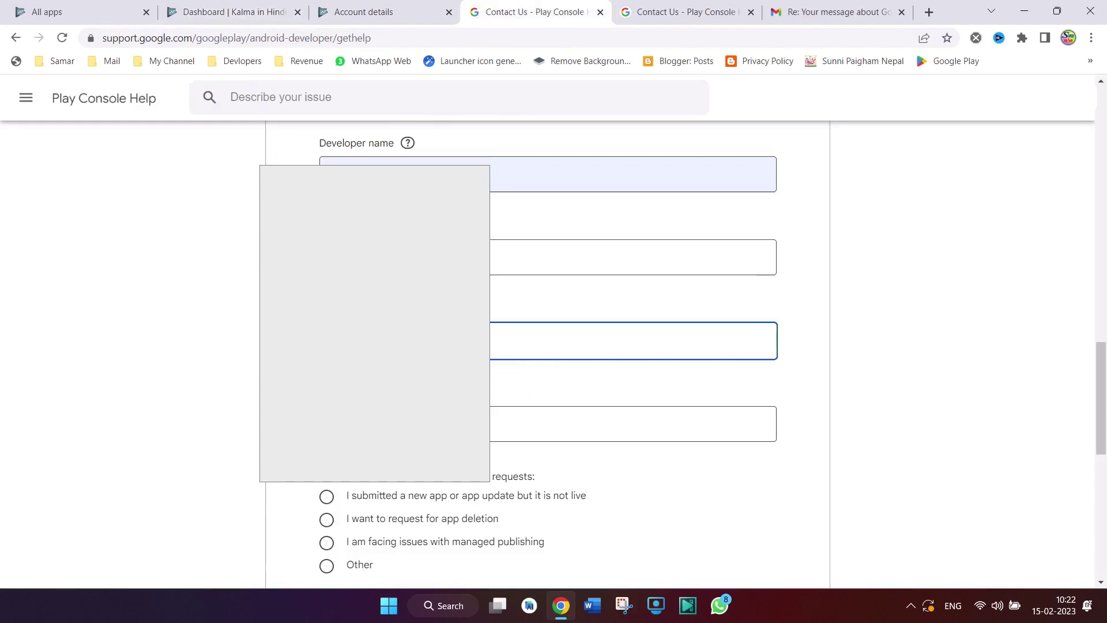
# Look up the app's identifier from its dashboard and fill in the package name on the support form.
pyautogui.click(228, 12)
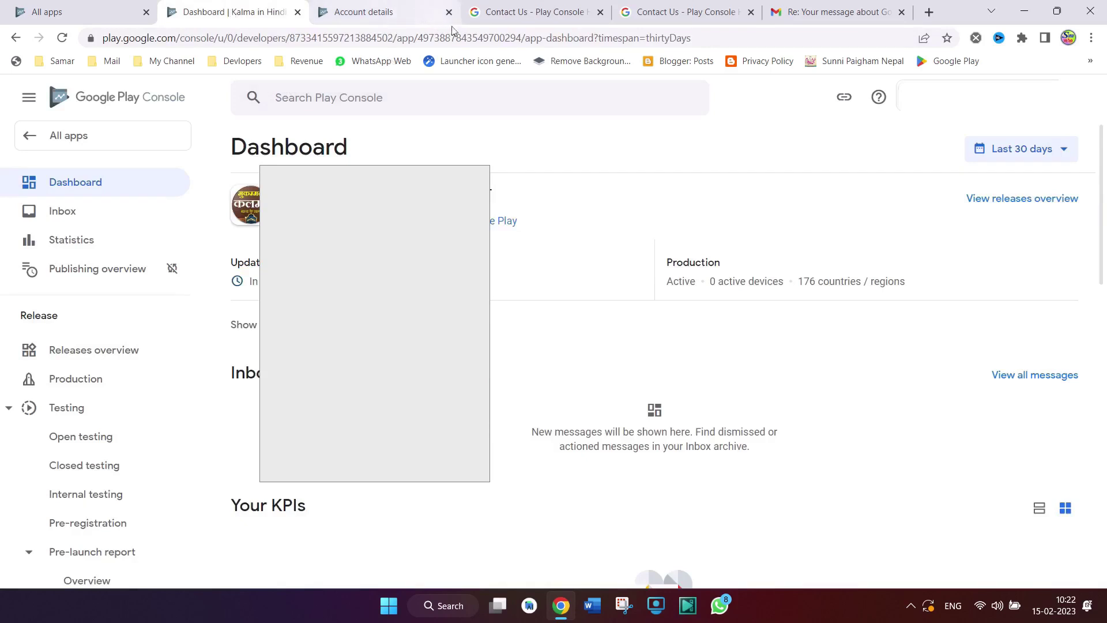
pyautogui.click(519, 12)
pyautogui.click(656, 424)
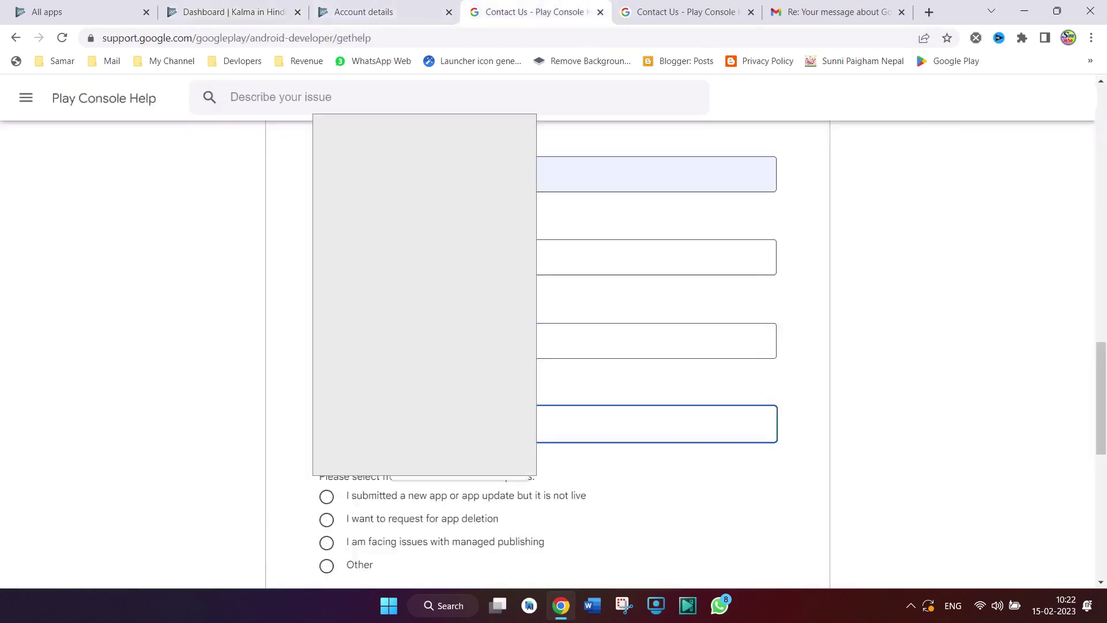
# Select the issue about a submitted app not being live and enter "I submitted a new app but it is not live" as the help description.
pyautogui.scroll(-3, 272, 425)
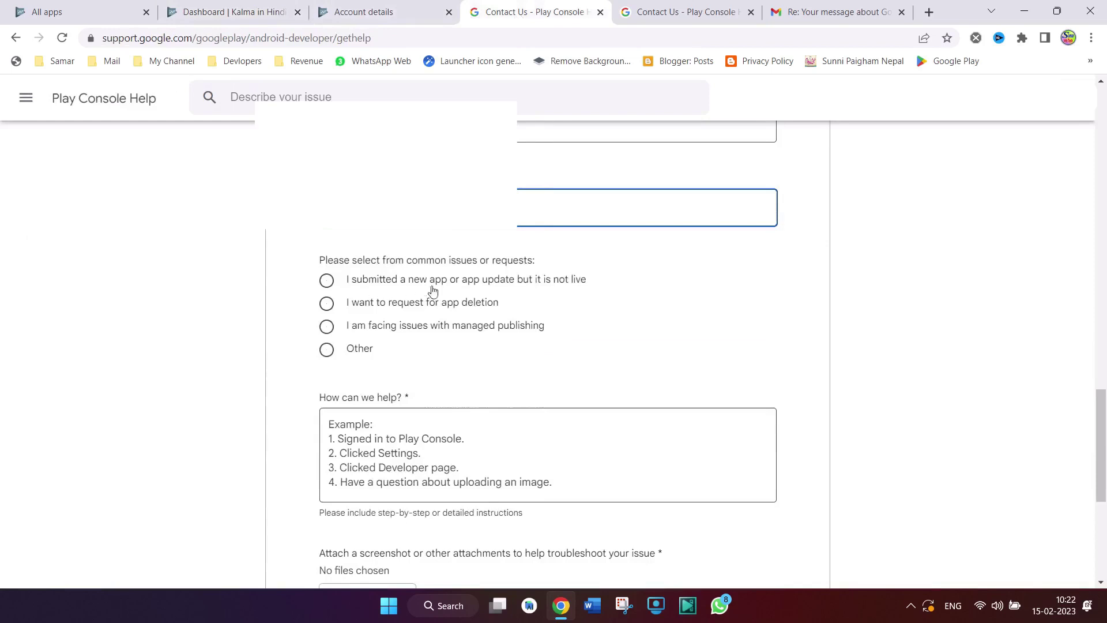
pyautogui.click(327, 280)
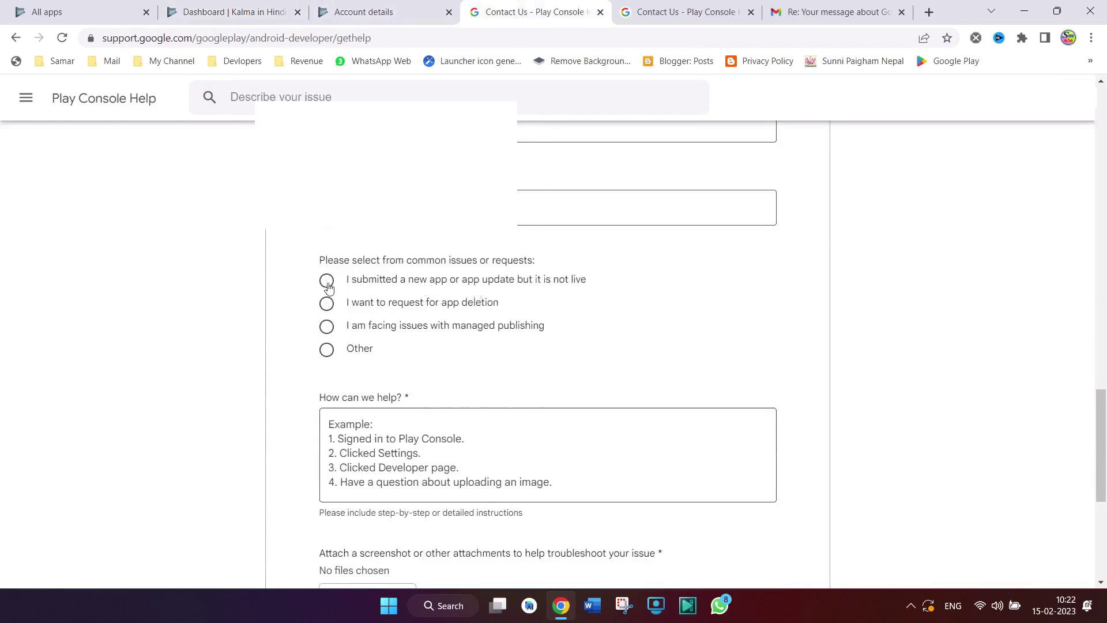
pyautogui.scroll(-1, 294, 335)
pyautogui.click(389, 368)
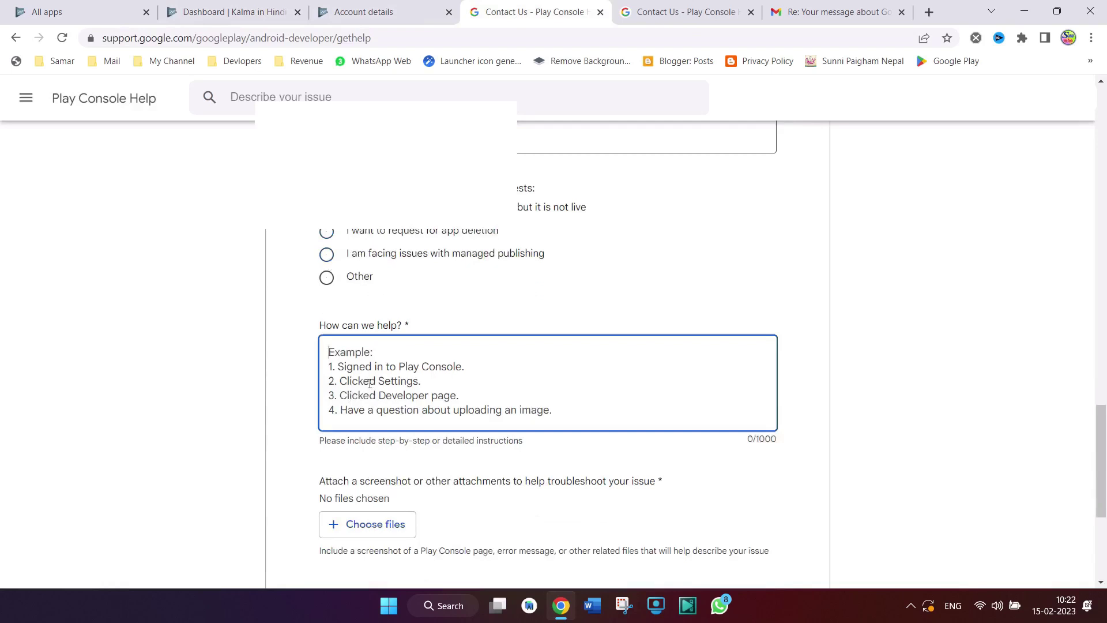
pyautogui.write('I su')
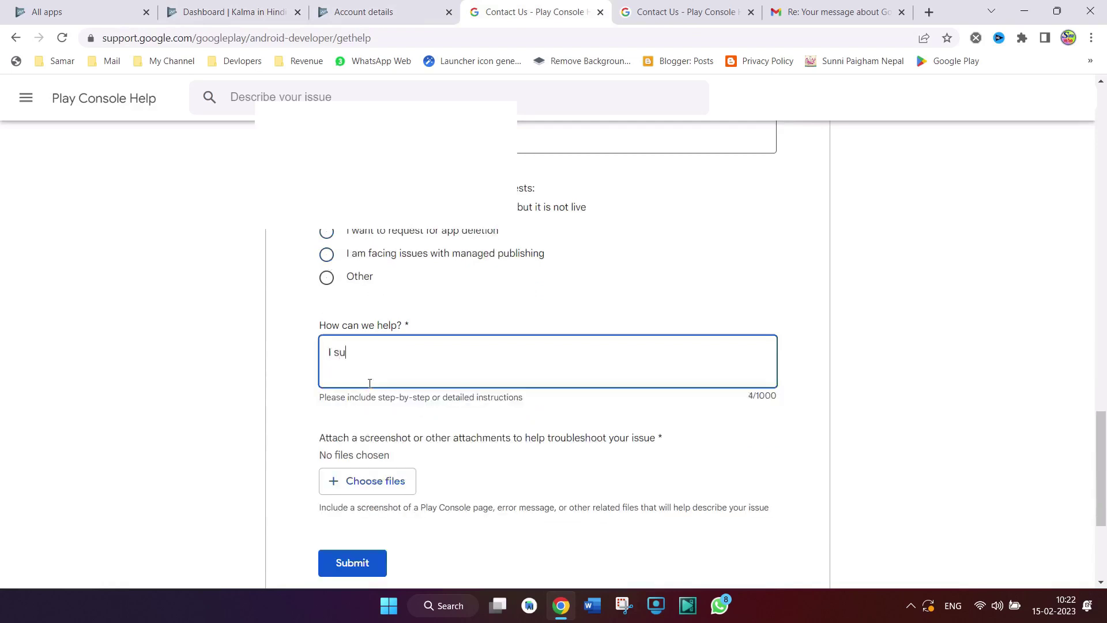
pyautogui.write('bmitted a ne')
pyautogui.press('BackSpace')
pyautogui.write('w app but ')
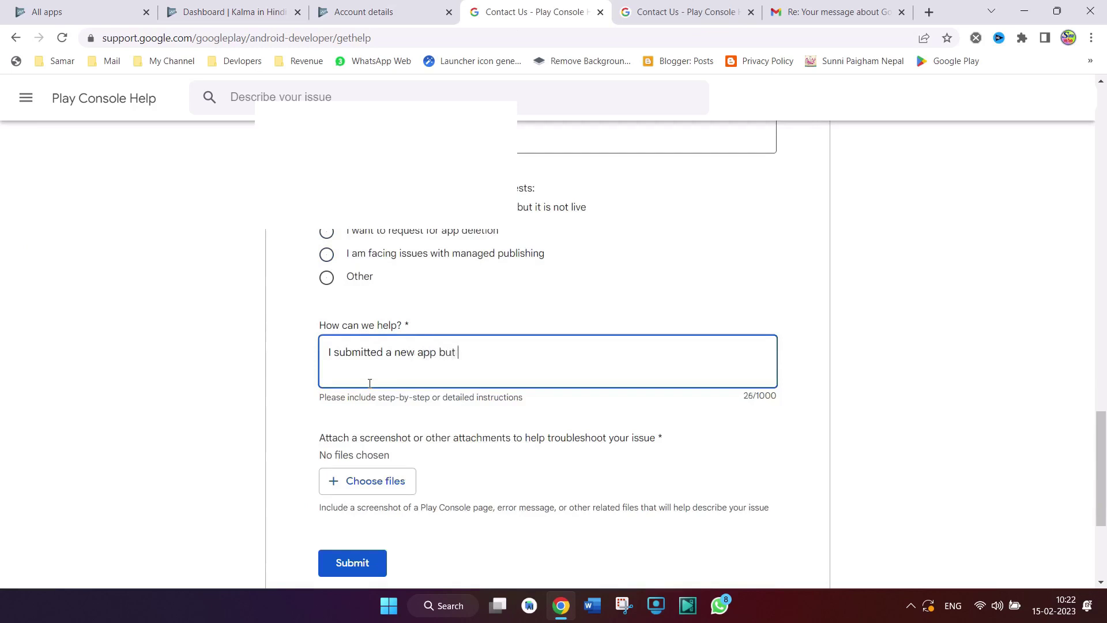
pyautogui.write('it is not live')
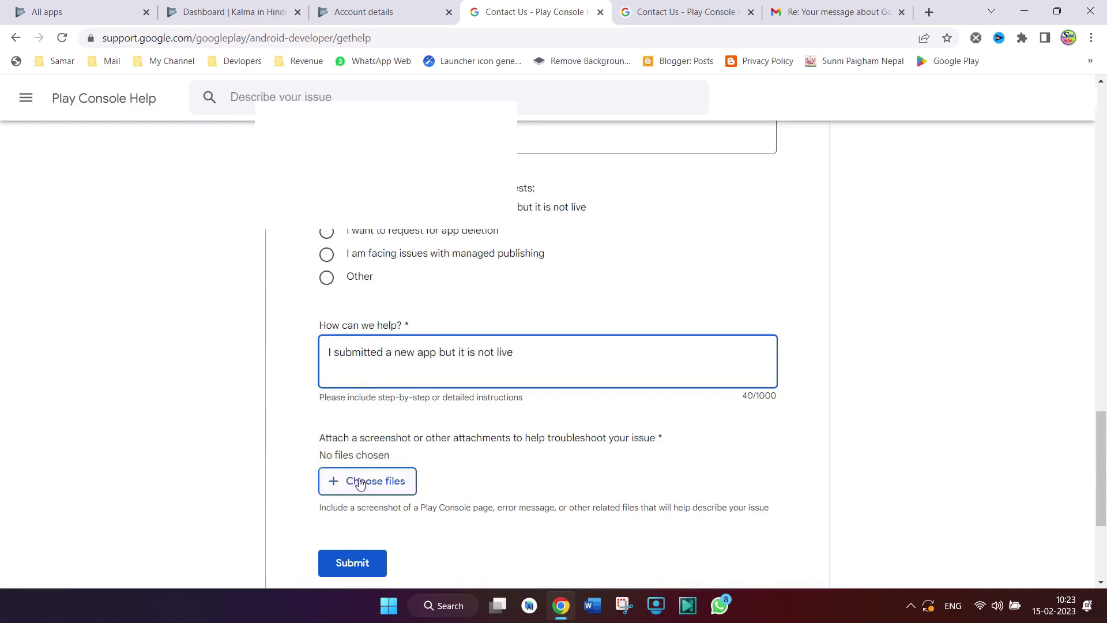
# Attach the desktop image "Screenshot 2023-02-15 101013.png" to the support form and review the completed entries.
pyautogui.click(237, 6)
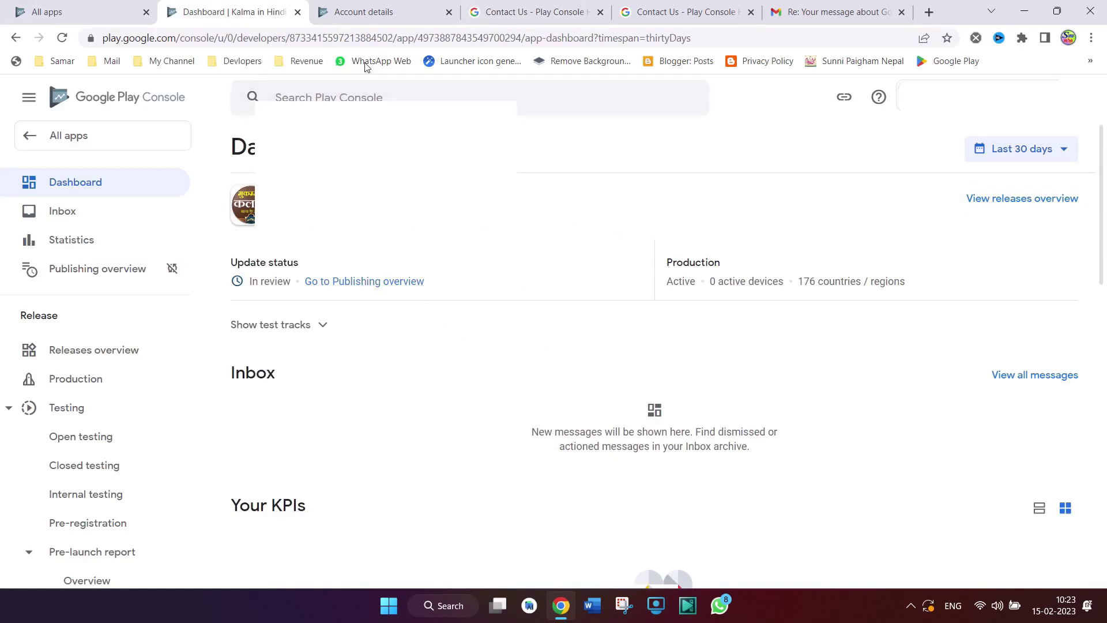
pyautogui.click(370, 12)
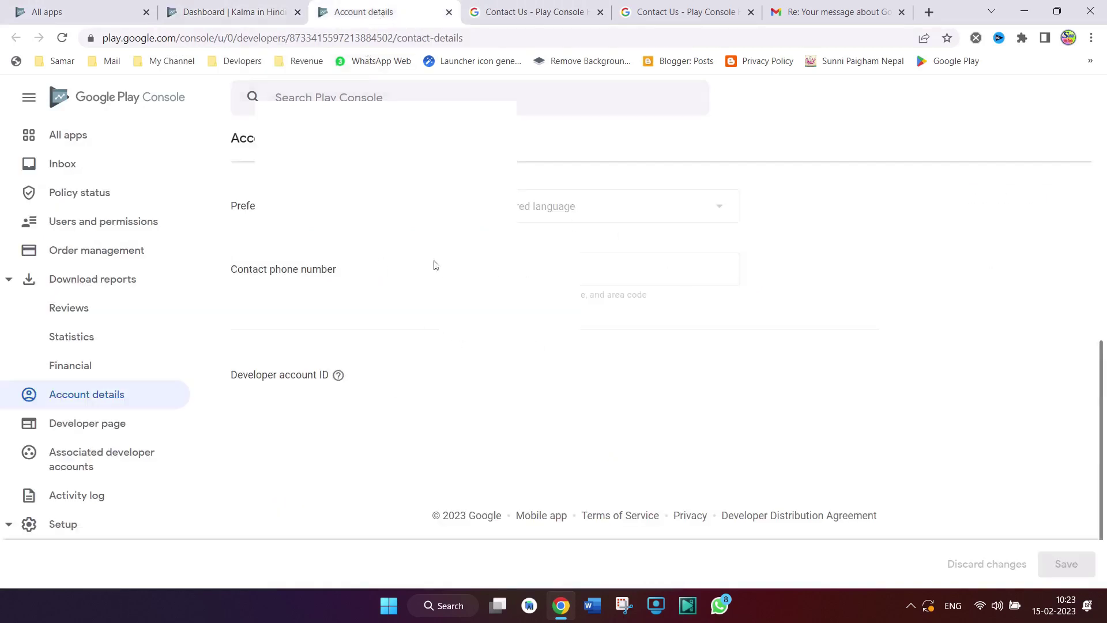
pyautogui.click(532, 12)
pyautogui.click(374, 487)
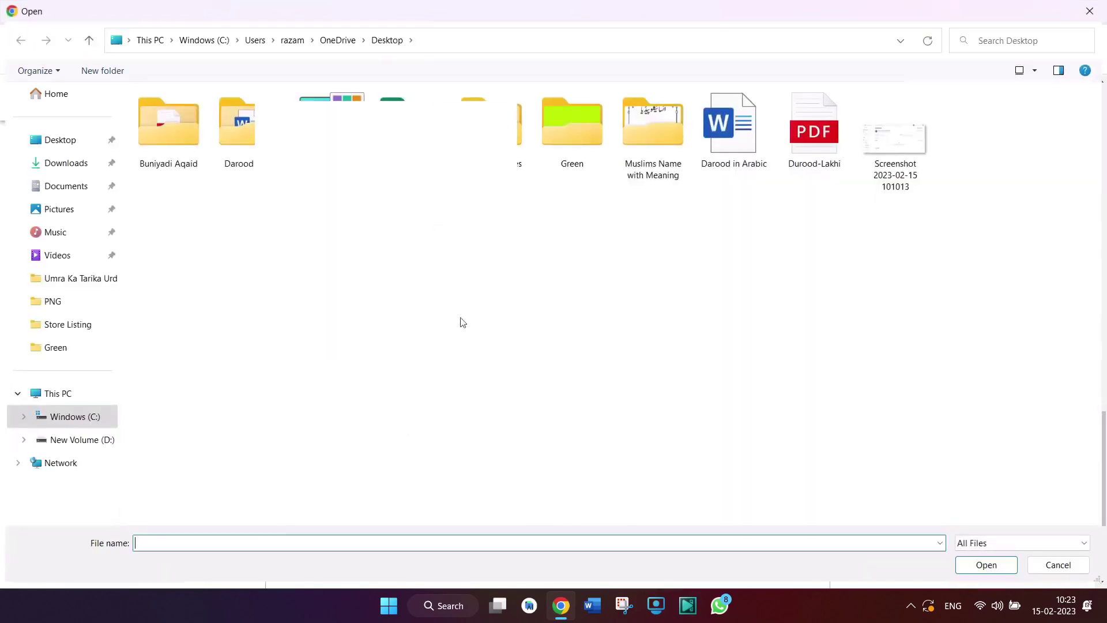
pyautogui.doubleClick(907, 149)
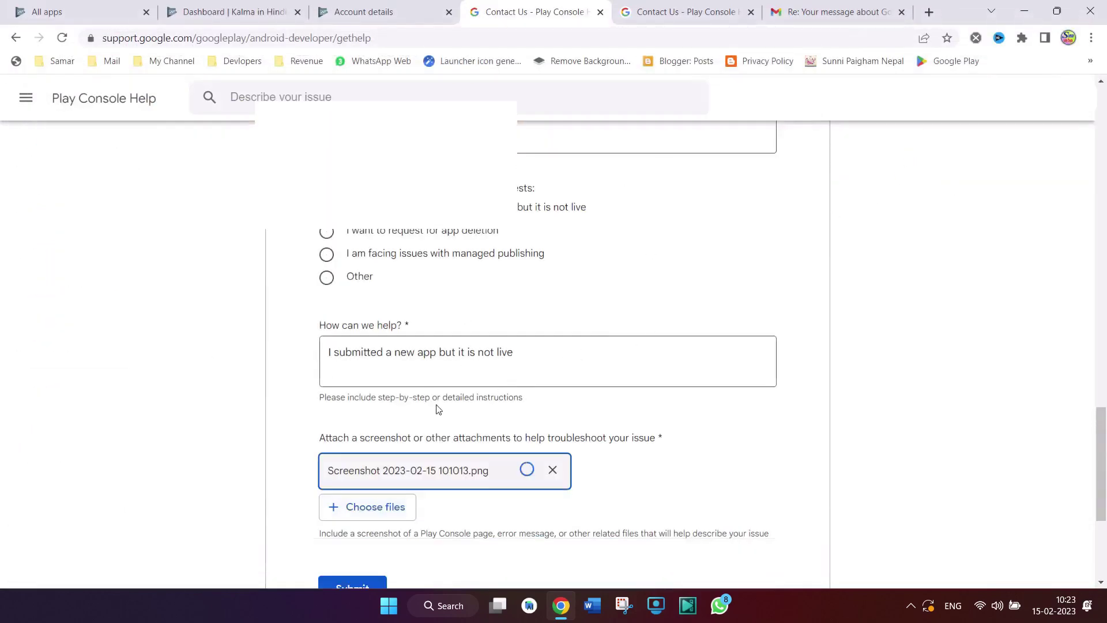
pyautogui.scroll(-3, 435, 408)
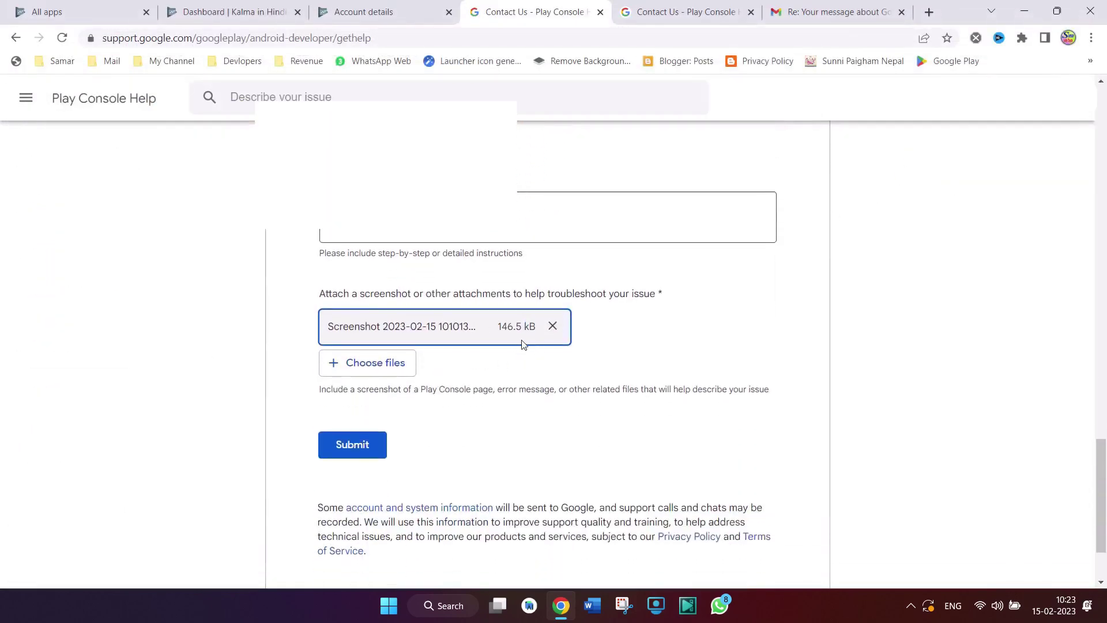
pyautogui.scroll(4, 488, 239)
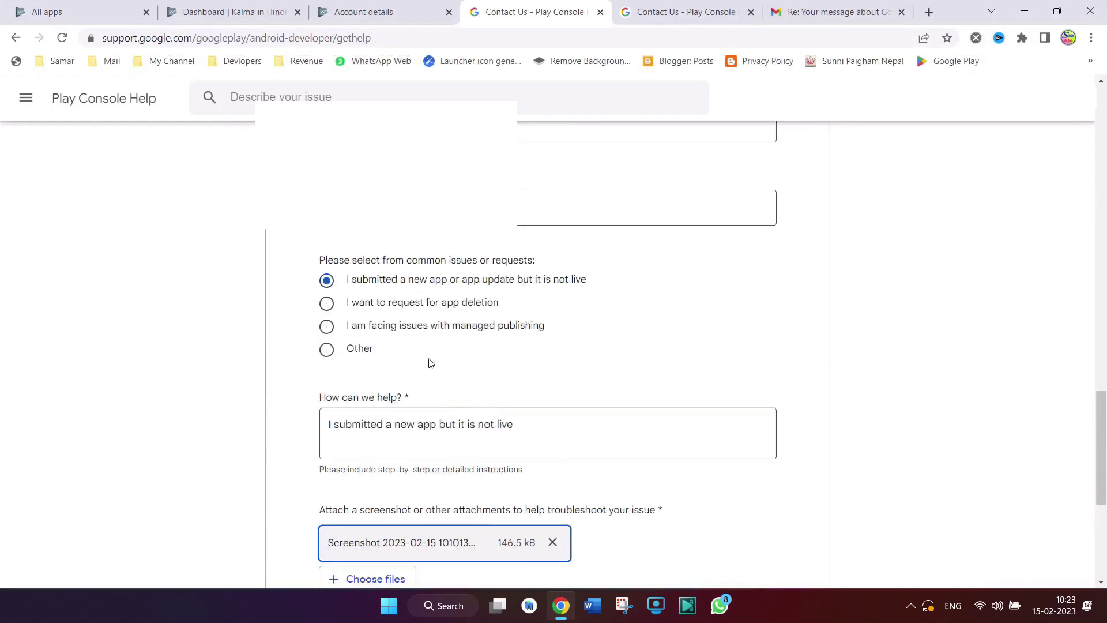
pyautogui.scroll(-4, 427, 364)
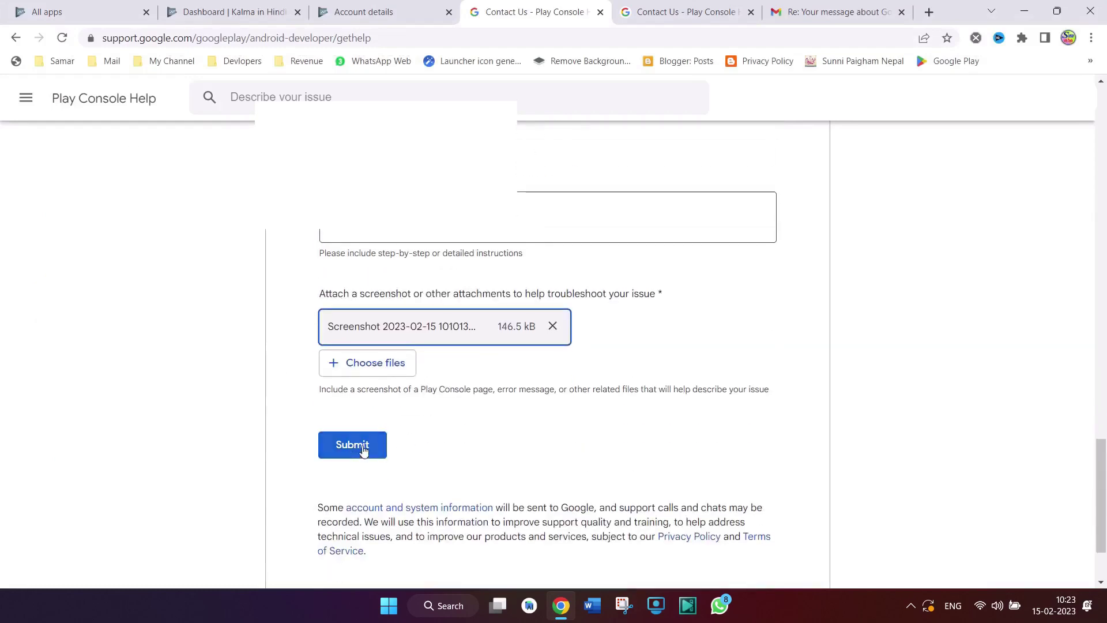
# View the submission page of the previously sent support request, and switch to Gmail to read the support team's reply.
pyautogui.click(681, 14)
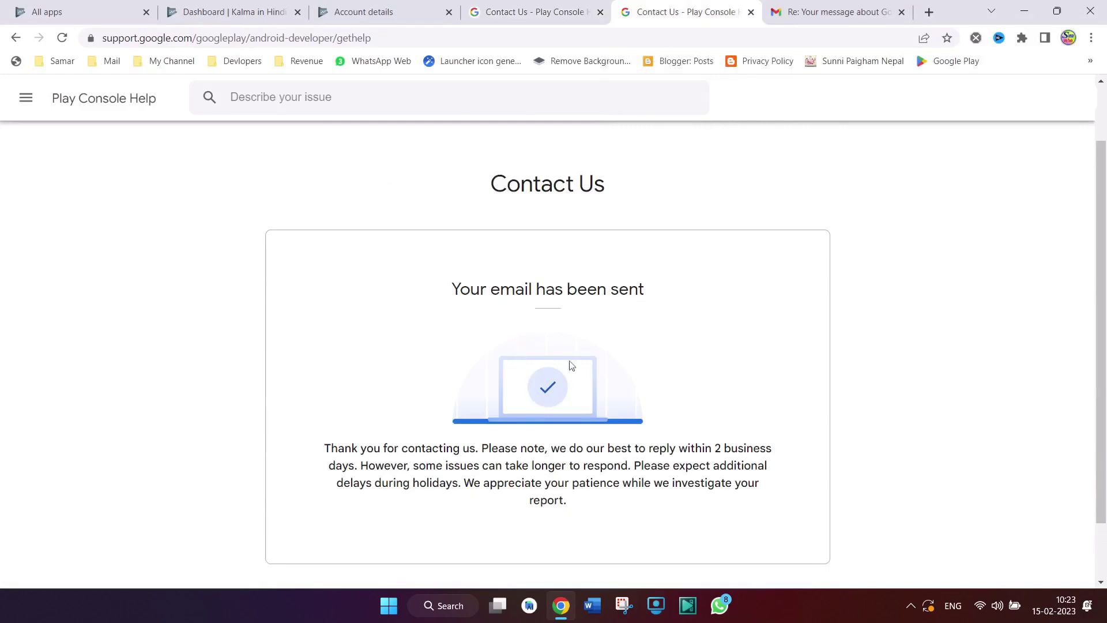
pyautogui.click(824, 12)
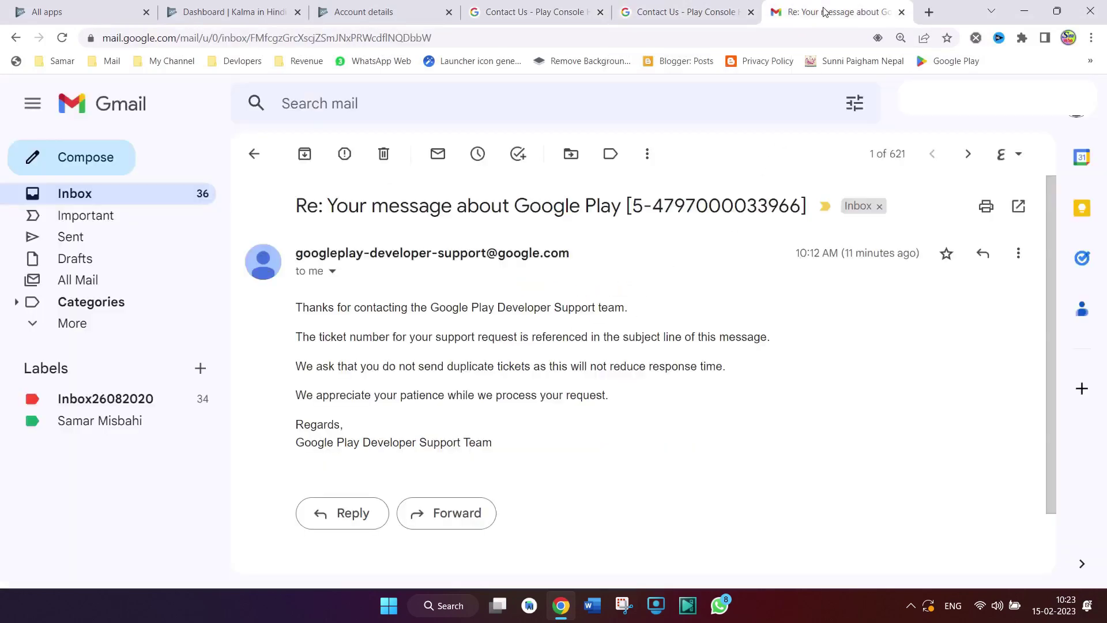